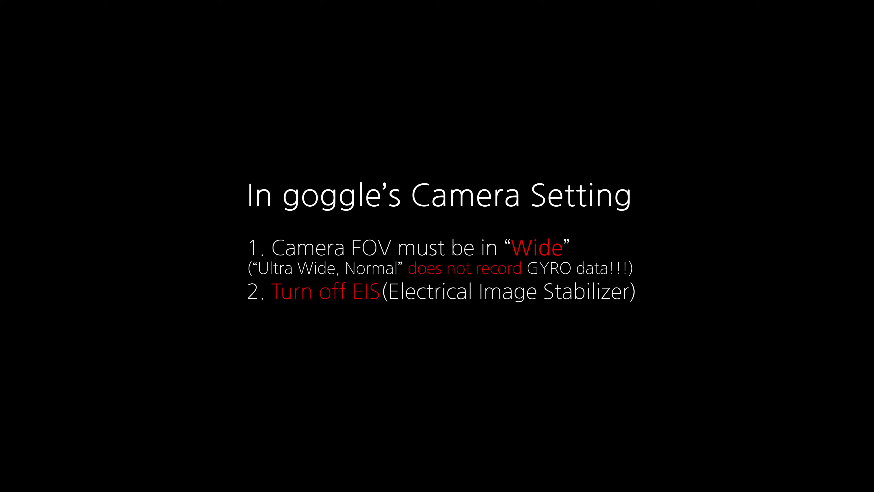
In the goggles camera settings, change Camera FOV from Ultra Wide to Wide.
{"action": "left_click", "coordinate": [316, 230]}
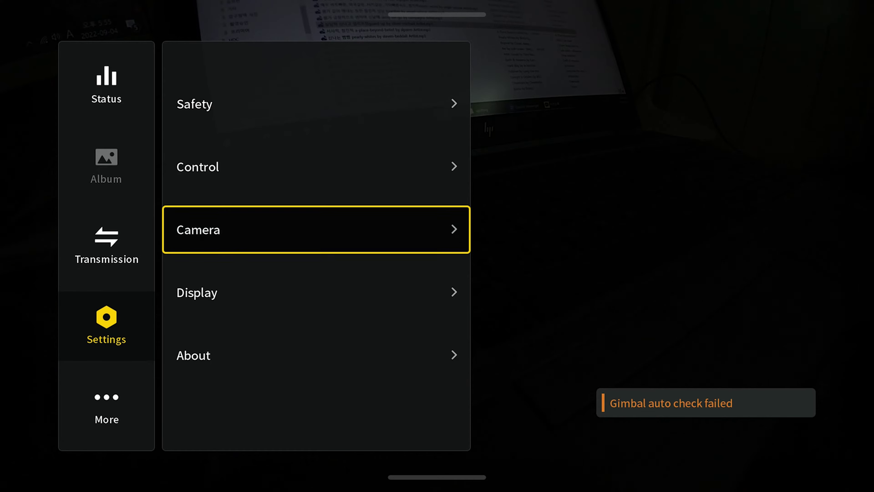
{"action": "key", "text": "Return"}
{"action": "key", "text": "Down"}
{"action": "key", "text": "Down"}
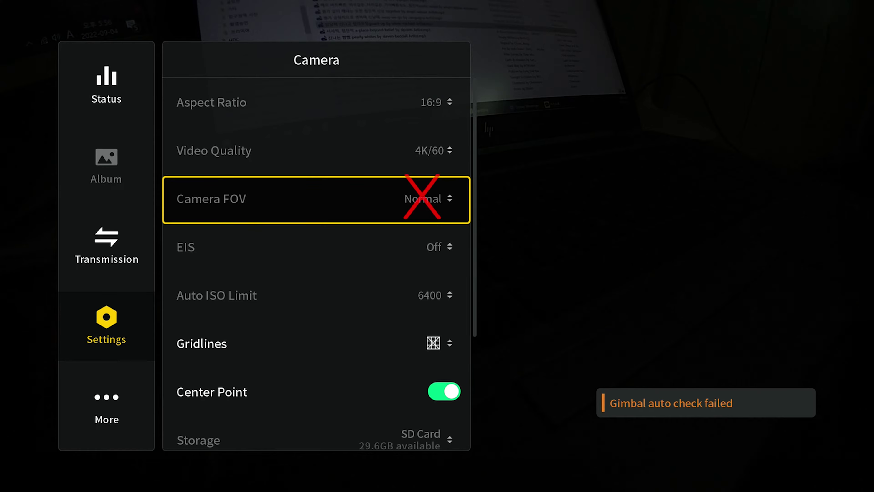
{"action": "key", "text": "Left"}
{"action": "key", "text": "Return"}
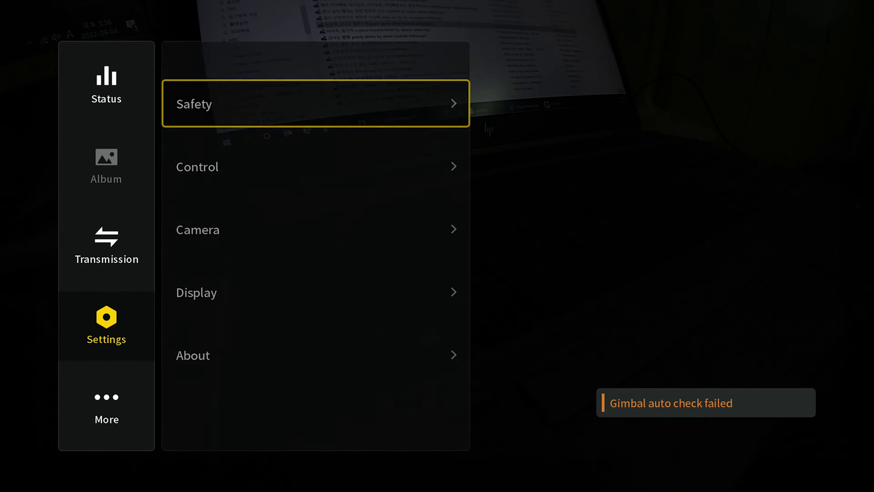
{"action": "key", "text": "Down"}
{"action": "key", "text": "Down"}
{"action": "key", "text": "Return"}
{"action": "key", "text": "Down"}
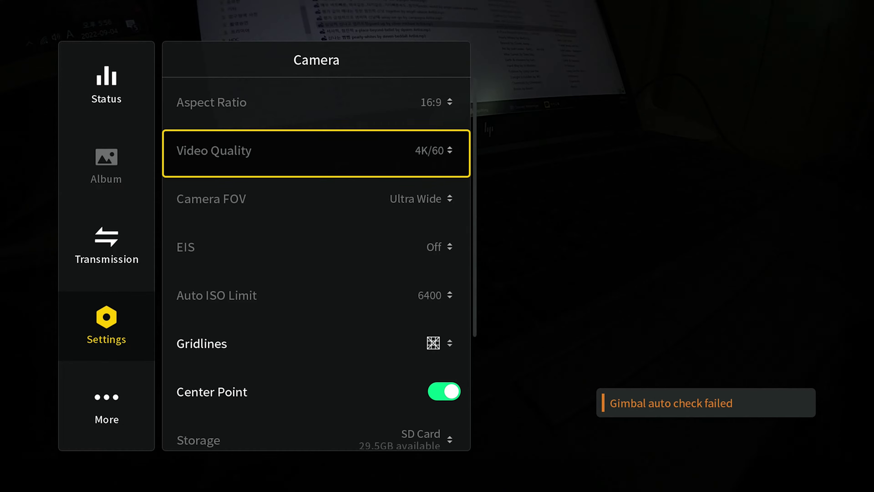
{"action": "key", "text": "Down"}
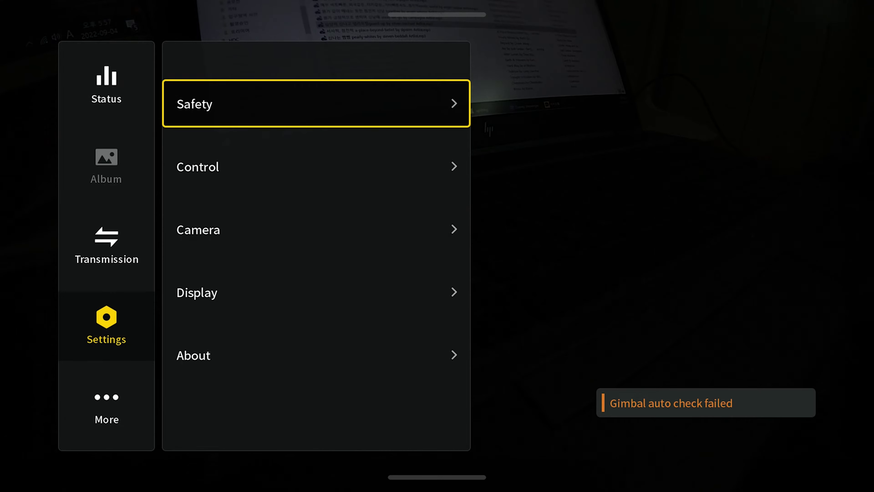
{"action": "key", "text": "Down"}
{"action": "key", "text": "Down"}
{"action": "key", "text": "Return"}
Check that Camera FOV reads Wide and EIS is set to Off.
{"action": "key", "text": "Down"}
{"action": "key", "text": "Down"}
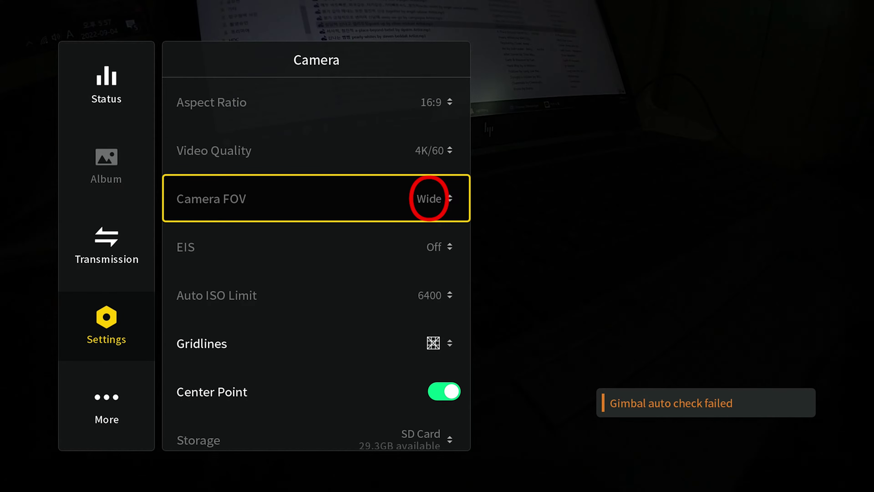
{"action": "key", "text": "Down"}
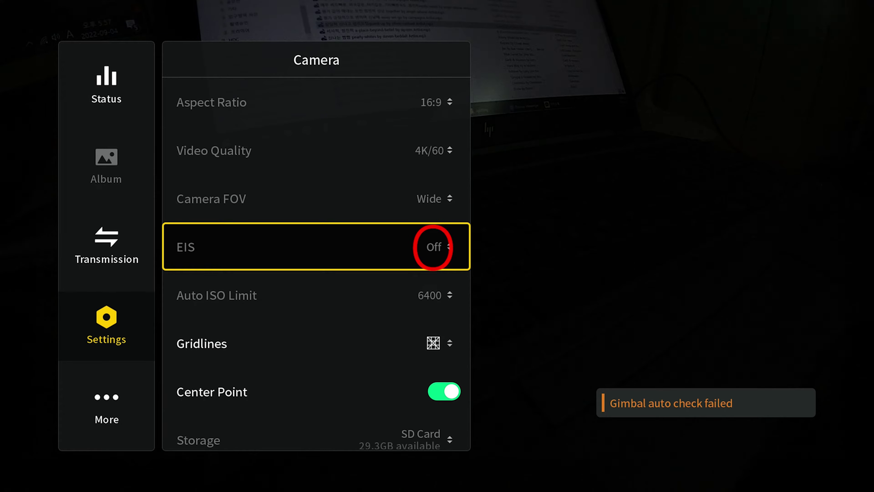
{"action": "key", "text": "Up"}
{"action": "key", "text": "Down"}
{"action": "key", "text": "Up"}
{"action": "key", "text": "Down"}
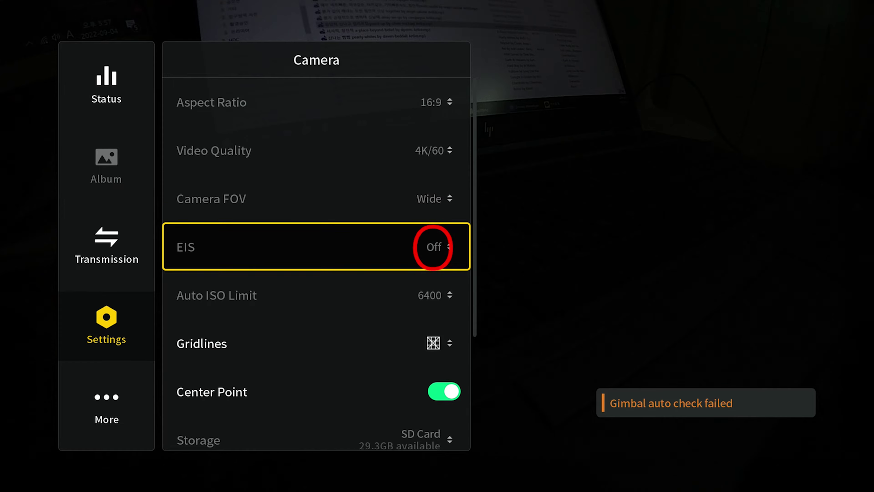
{"action": "key", "text": "Up"}
{"action": "key", "text": "Down"}
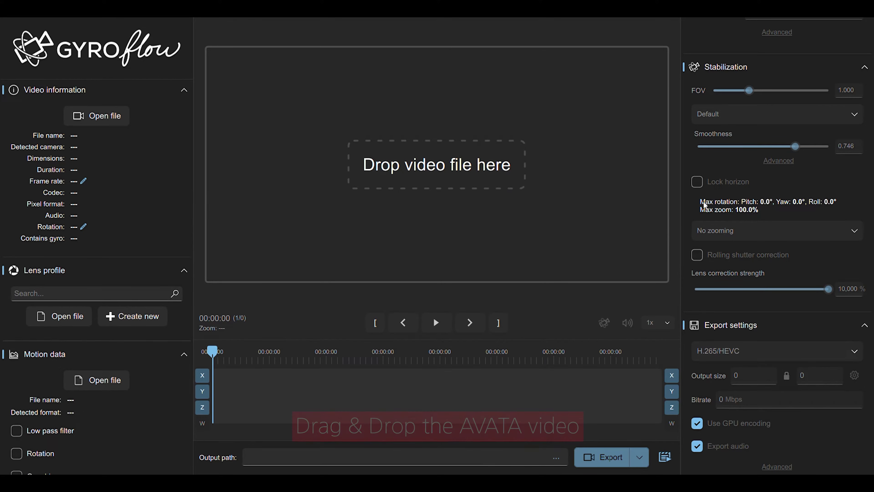
Drop DJI_0002.MP4 into Gyroflow and confirm it shows Contains gyro: Yes with the DJI FC8183 lens profile.
{"action": "left_click_drag", "start_coordinate": [693, 217], "coordinate": [515, 231]}
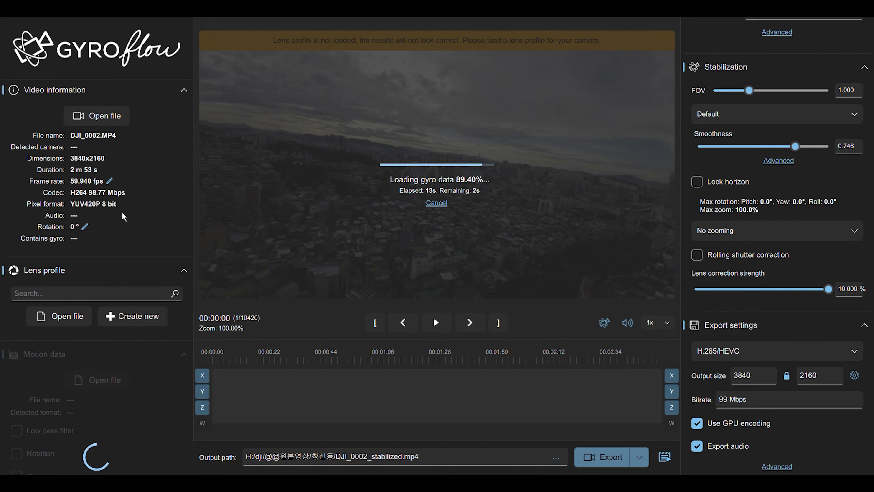
{"action": "scroll", "coordinate": [101, 280], "scroll_direction": "down", "scroll_amount": 3}
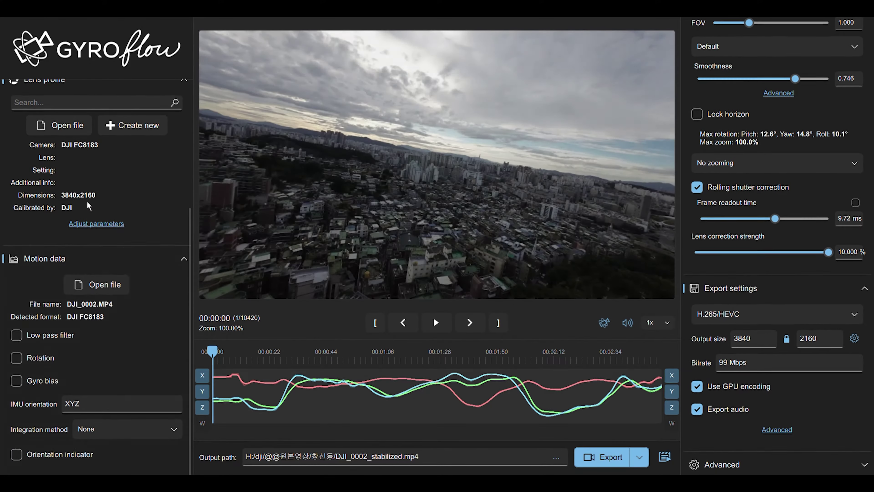
{"action": "scroll", "coordinate": [88, 217], "scroll_direction": "up", "scroll_amount": 4}
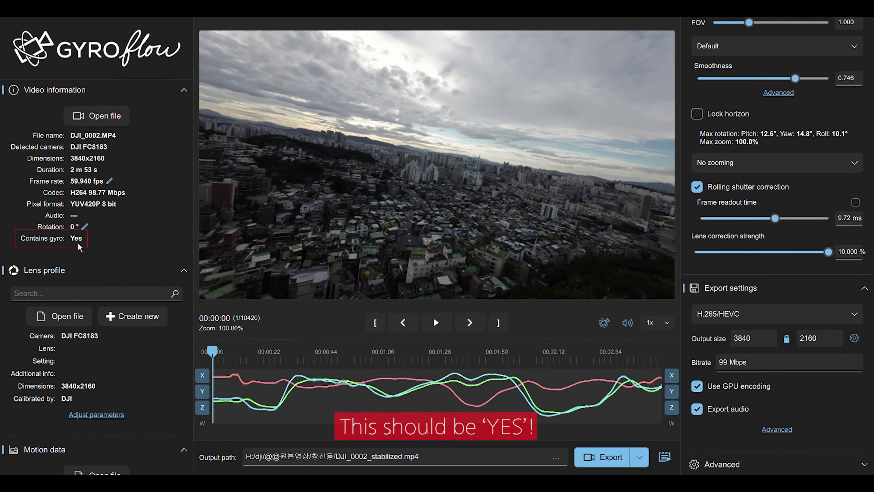
{"action": "scroll", "coordinate": [117, 267], "scroll_direction": "down", "scroll_amount": 4}
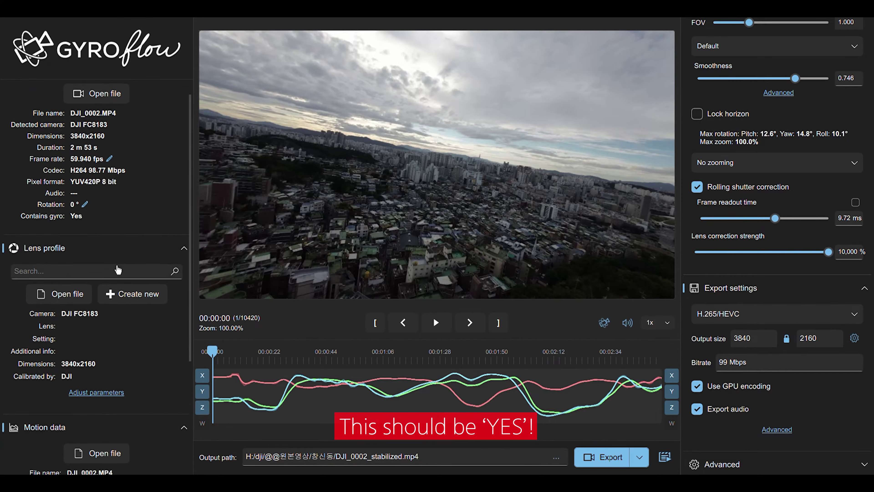
{"action": "scroll", "coordinate": [79, 320], "scroll_direction": "down", "scroll_amount": 5}
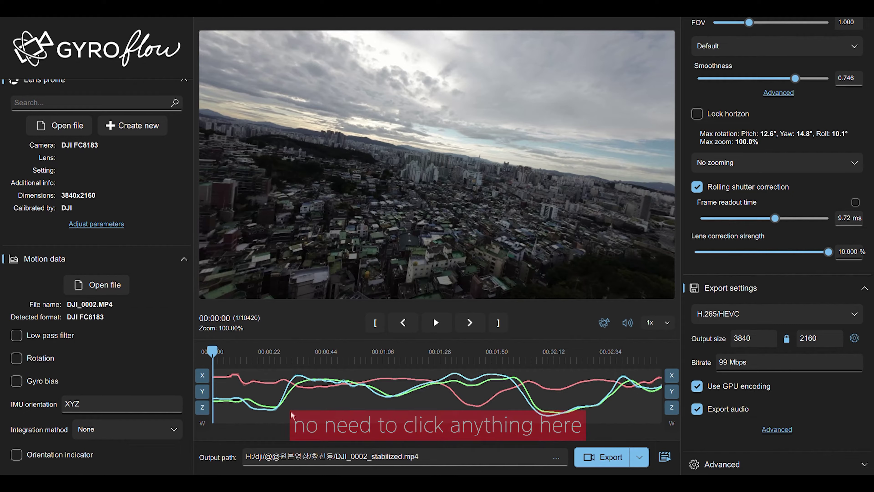
{"action": "scroll", "coordinate": [716, 64], "scroll_direction": "up", "scroll_amount": 3}
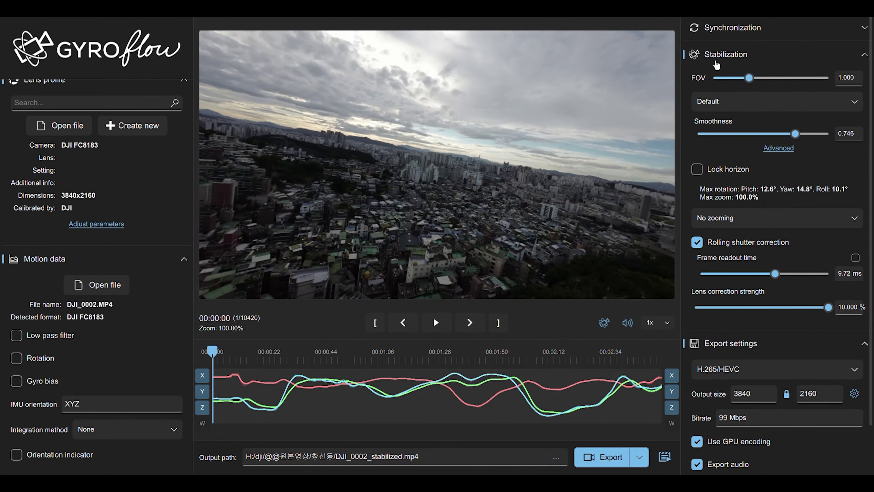
Run auto sync, placing five sync points with offsets from 0.89 to 1.37 ms.
{"action": "left_click", "coordinate": [728, 33]}
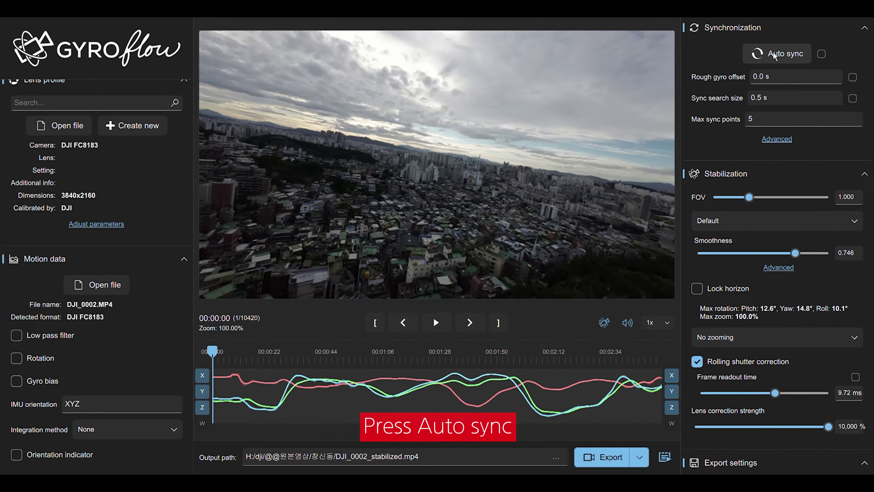
{"action": "left_click", "coordinate": [773, 53]}
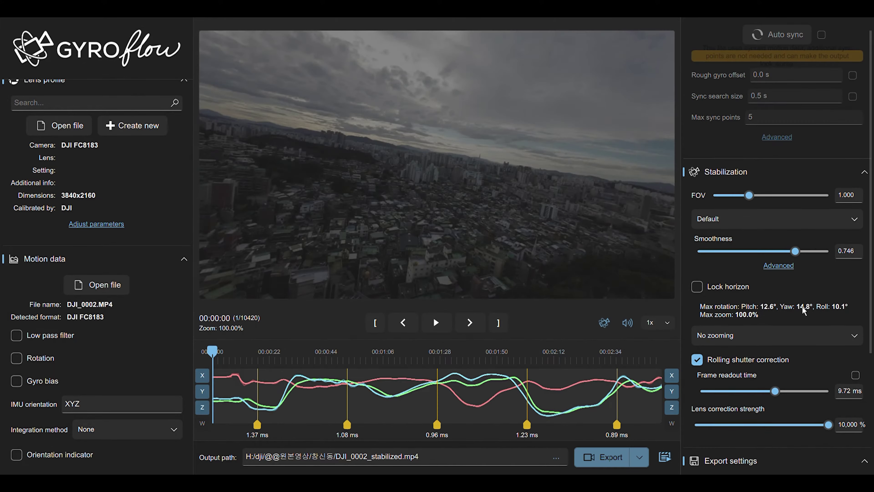
{"action": "scroll", "coordinate": [777, 365], "scroll_direction": "down", "scroll_amount": 5}
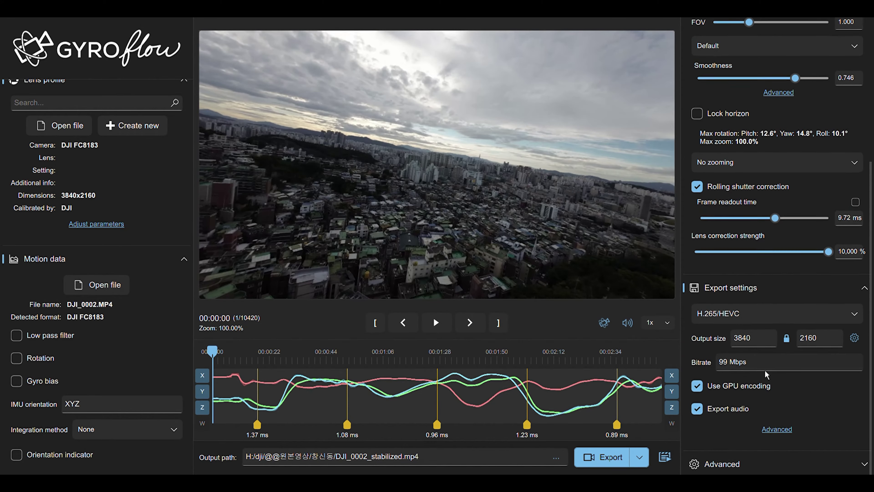
Play and scrub the preview to 00:00:12, where the black gap along the top is largest.
{"action": "left_click", "coordinate": [444, 326]}
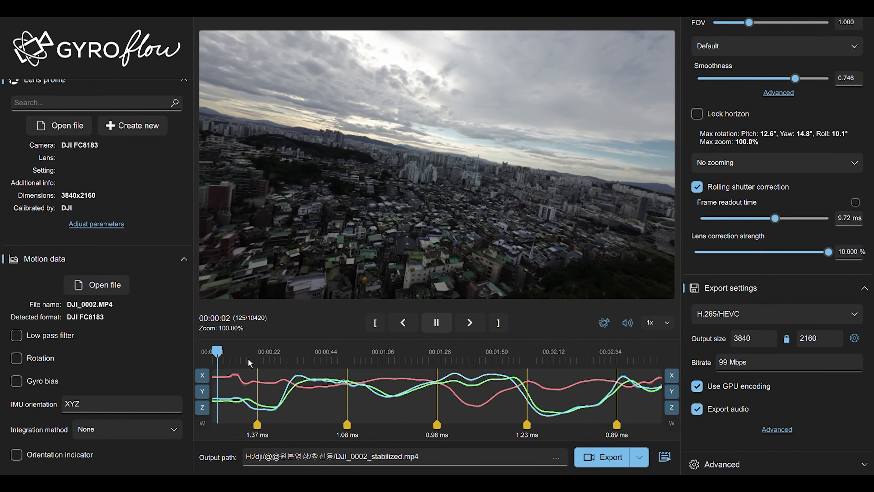
{"action": "left_click", "coordinate": [242, 354]}
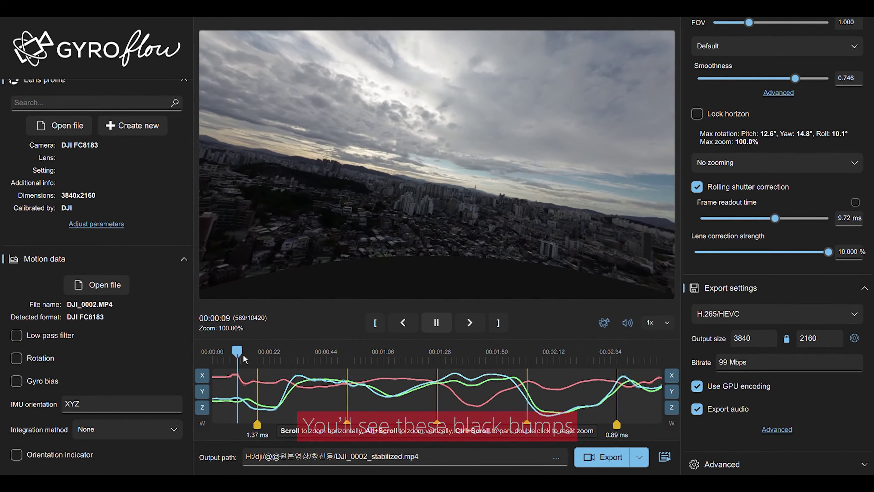
{"action": "left_click_drag", "start_coordinate": [240, 354], "coordinate": [233, 354]}
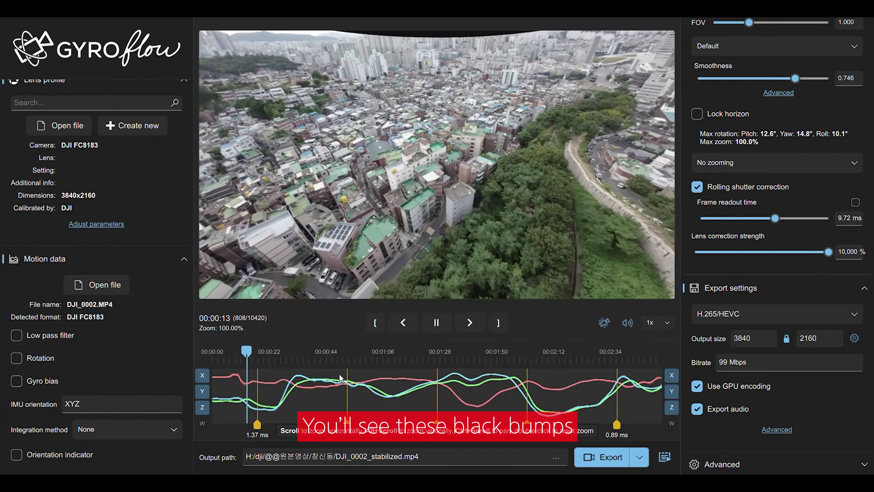
{"action": "key", "text": "space"}
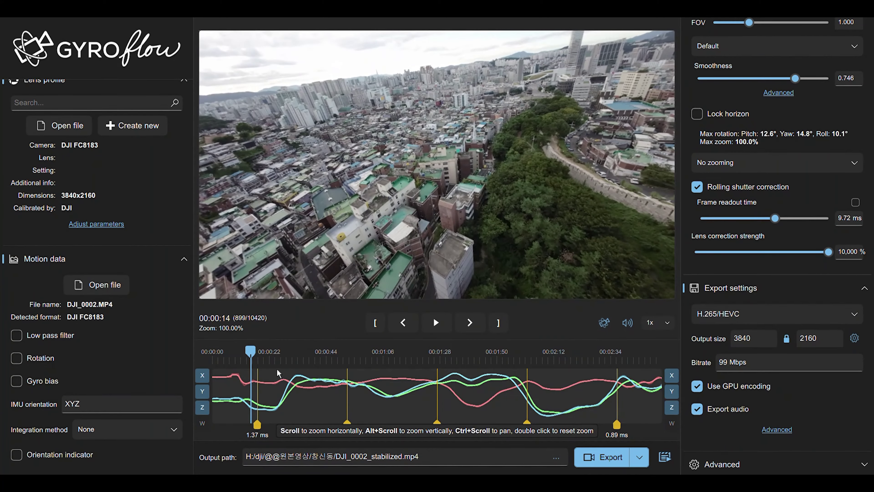
{"action": "mouse_move", "coordinate": [250, 360]}
{"action": "left_mouse_down"}
{"action": "mouse_move", "coordinate": [240, 360]}
{"action": "mouse_move", "coordinate": [254, 359]}
{"action": "left_mouse_up"}
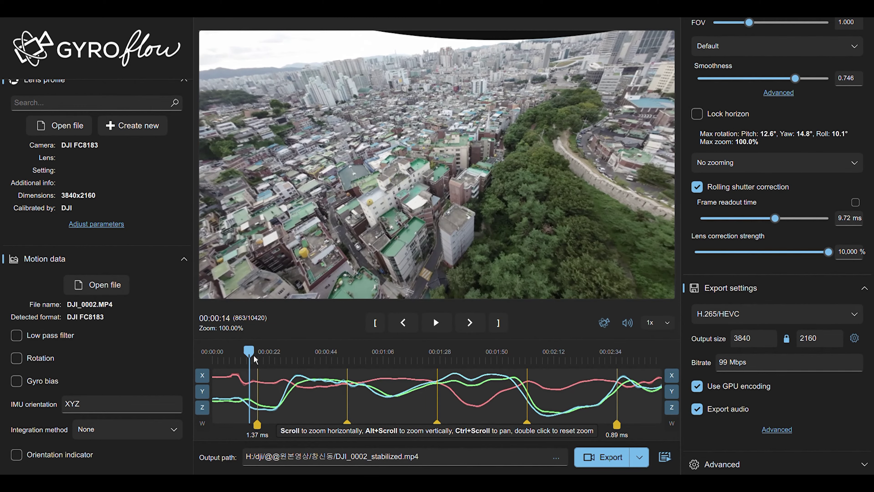
{"action": "left_click_drag", "start_coordinate": [255, 359], "coordinate": [244, 358]}
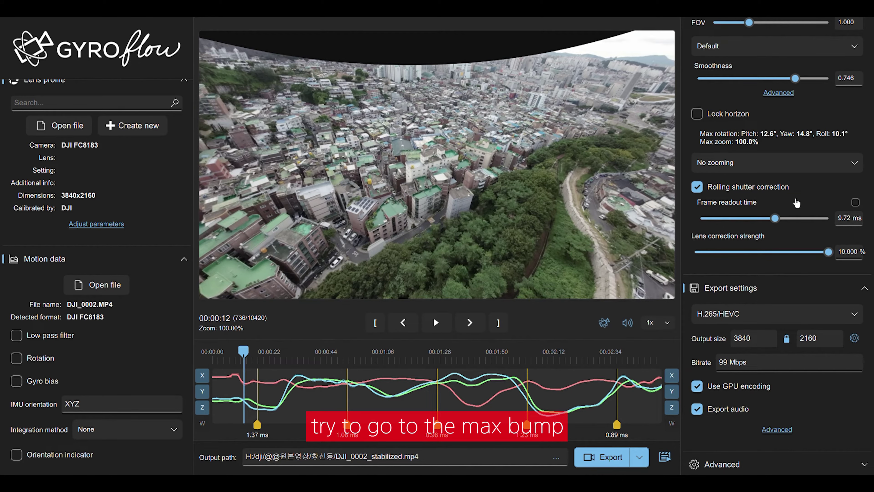
{"action": "scroll", "coordinate": [797, 203], "scroll_direction": "up", "scroll_amount": 5}
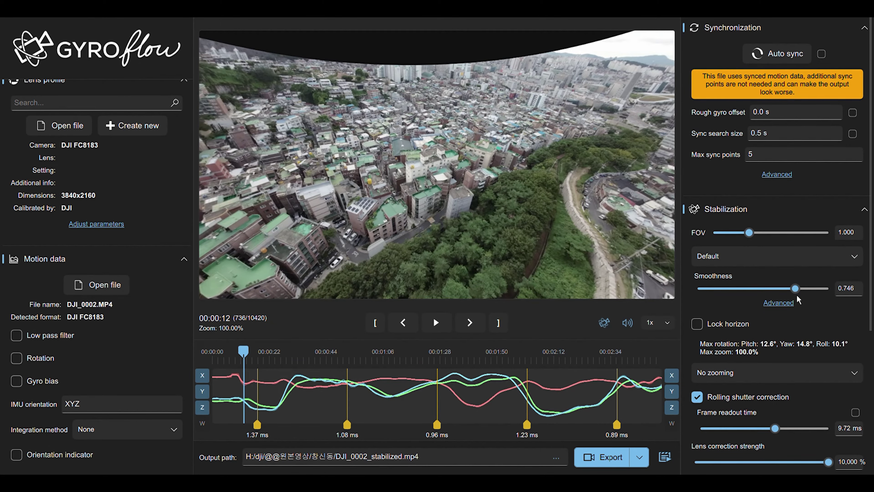
Set Stabilization FOV to 0.738 and replay 00:00:09–00:00:13 to confirm the black edges are gone.
{"action": "mouse_move", "coordinate": [750, 233]}
{"action": "left_mouse_down"}
{"action": "mouse_move", "coordinate": [763, 238]}
{"action": "mouse_move", "coordinate": [747, 238]}
{"action": "left_mouse_up"}
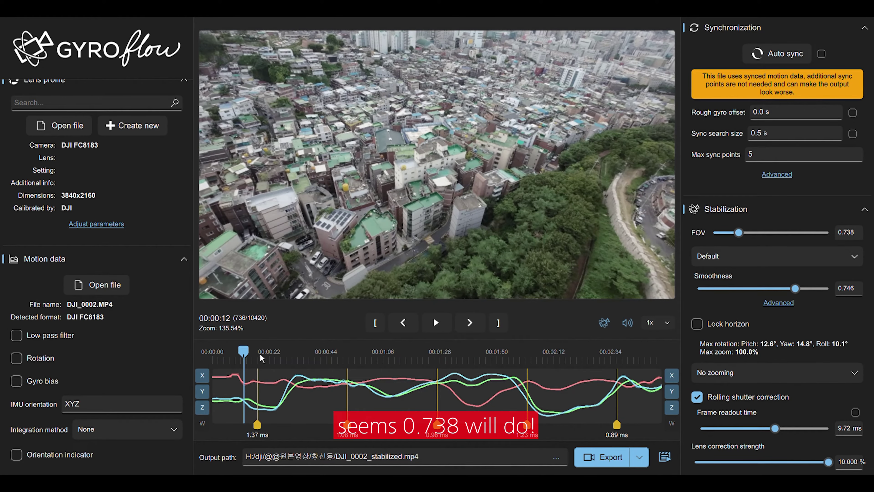
{"action": "left_click", "coordinate": [237, 353]}
{"action": "key", "text": "space"}
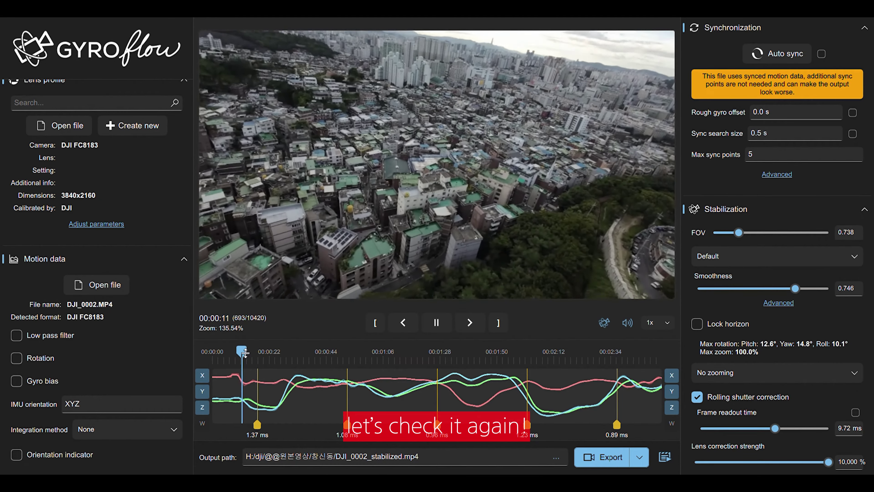
{"action": "key", "text": "space"}
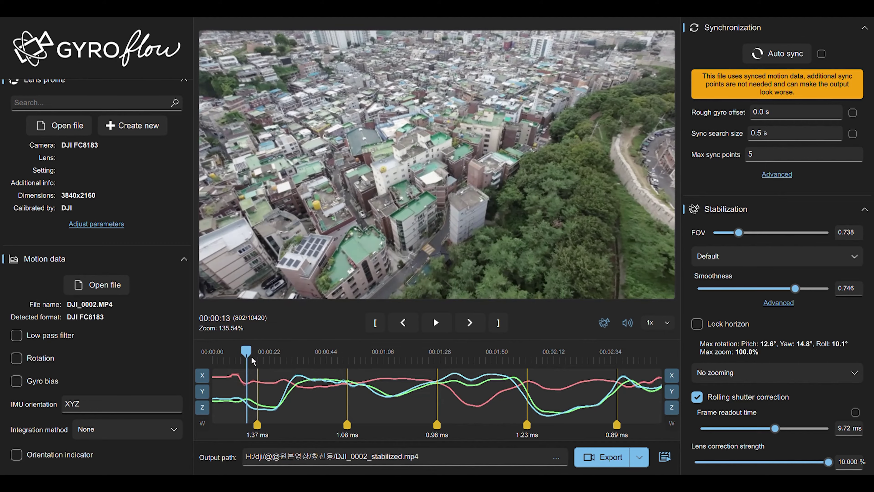
{"action": "left_click", "coordinate": [245, 367]}
{"action": "left_click_drag", "start_coordinate": [245, 368], "coordinate": [231, 367]}
{"action": "key", "text": "space"}
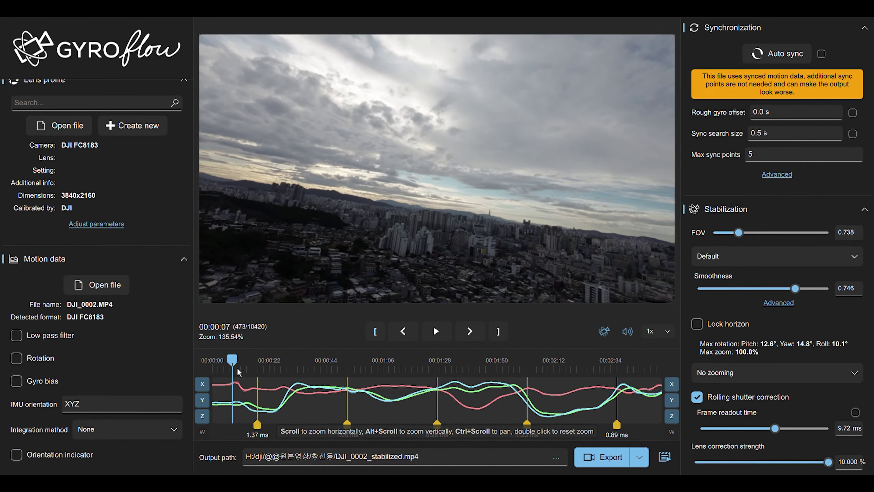
{"action": "key", "text": "space"}
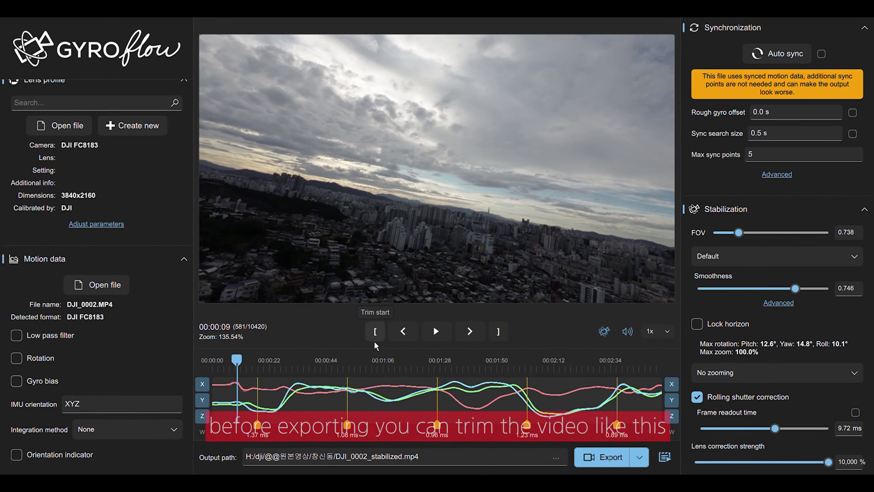
Set the trim start at 00:00:09 and play the trimmed clip.
{"action": "left_click", "coordinate": [368, 347]}
{"action": "key", "text": "space"}
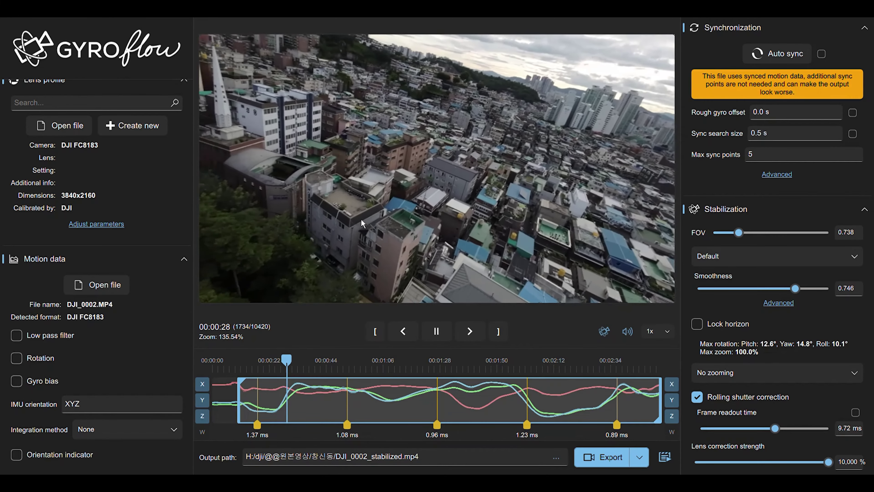
{"action": "key", "text": "space"}
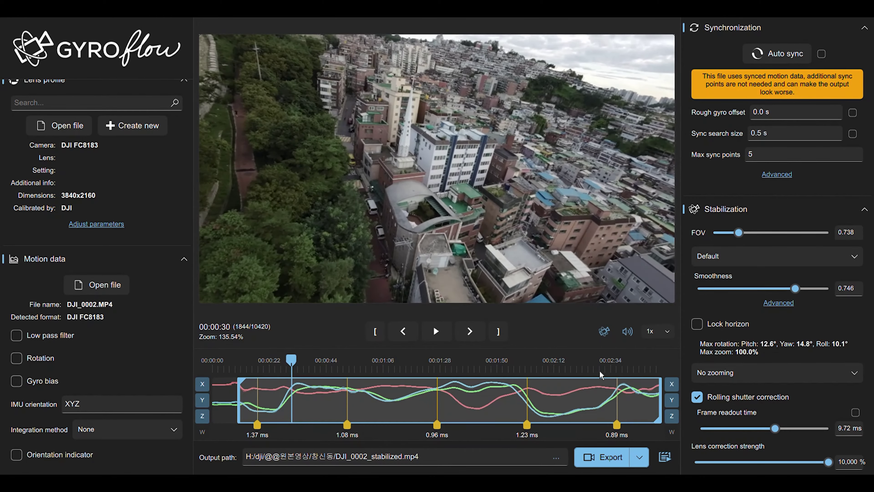
Preview the clip's final seconds and start exporting DJI_0002_stabilized.mp4.
{"action": "left_click", "coordinate": [590, 371]}
{"action": "left_click_drag", "start_coordinate": [599, 374], "coordinate": [662, 379]}
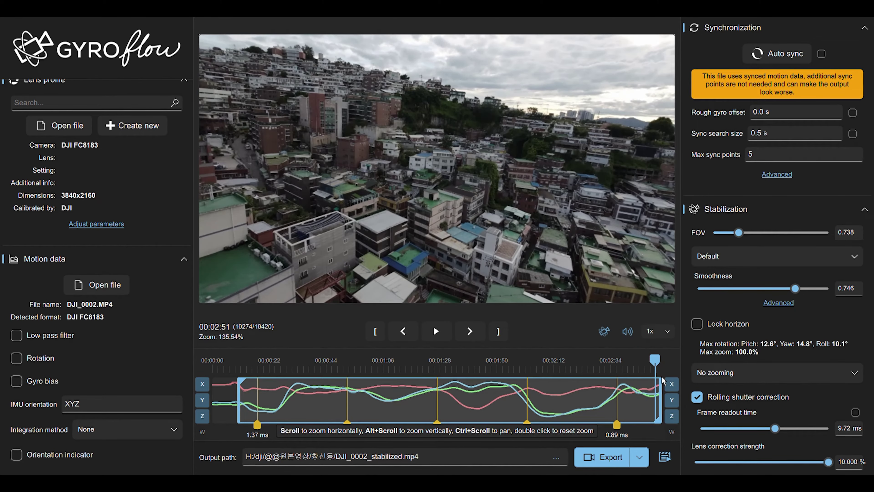
{"action": "left_click", "coordinate": [608, 465]}
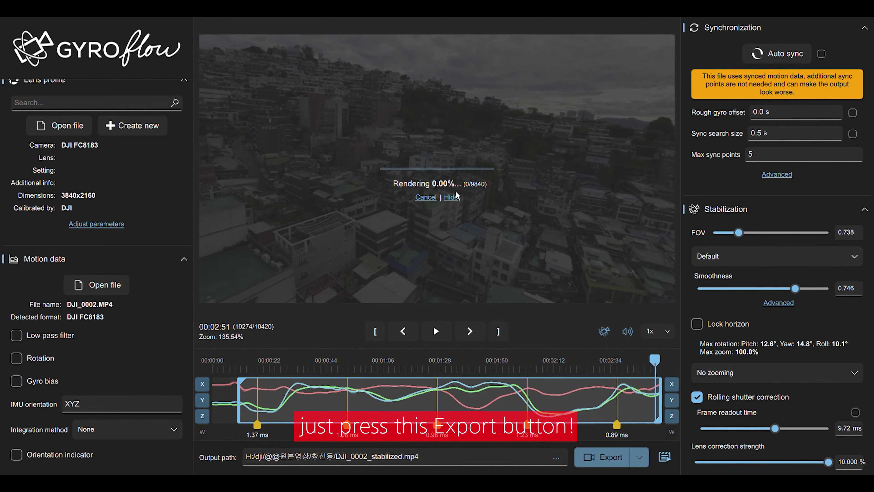